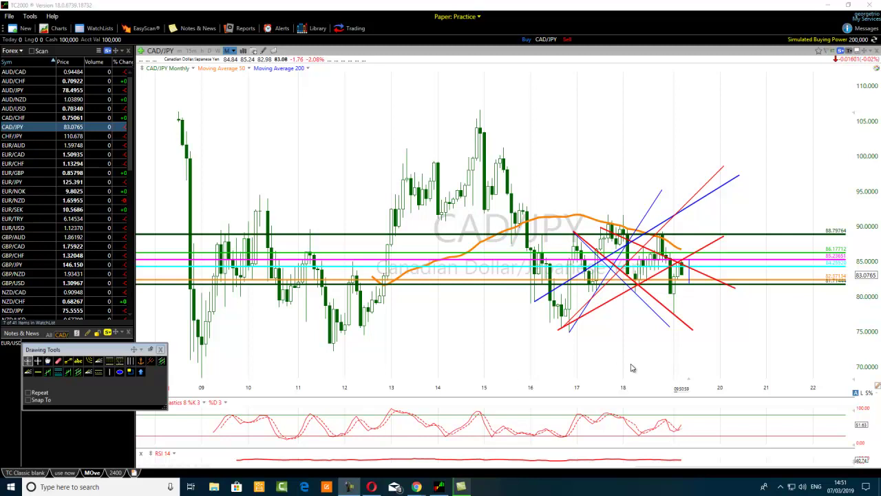
Zoom the CAD/JPY monthly time axis in so it starts around 2011 with quarterly labels
{"action": "scroll", "coordinate": [481, 364], "scroll_direction": "up", "scroll_amount": 2}
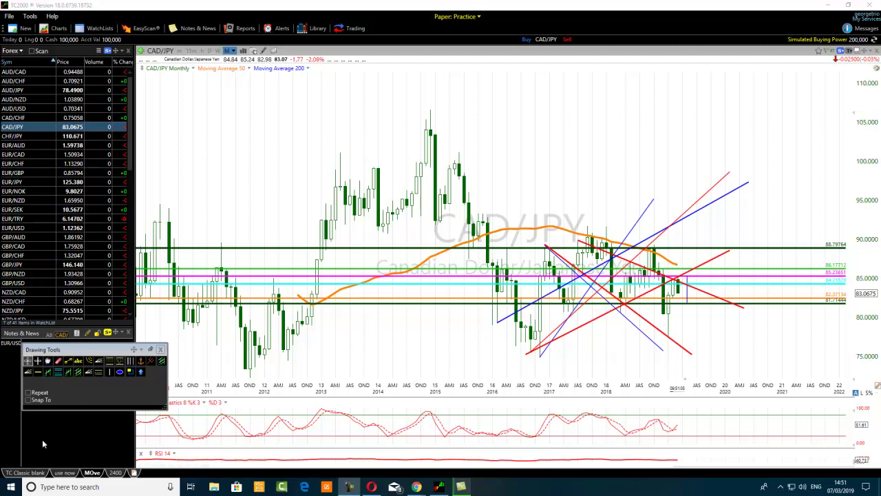
Draw two blue horizontal lines near the top of the chart
{"action": "left_click", "coordinate": [67, 362]}
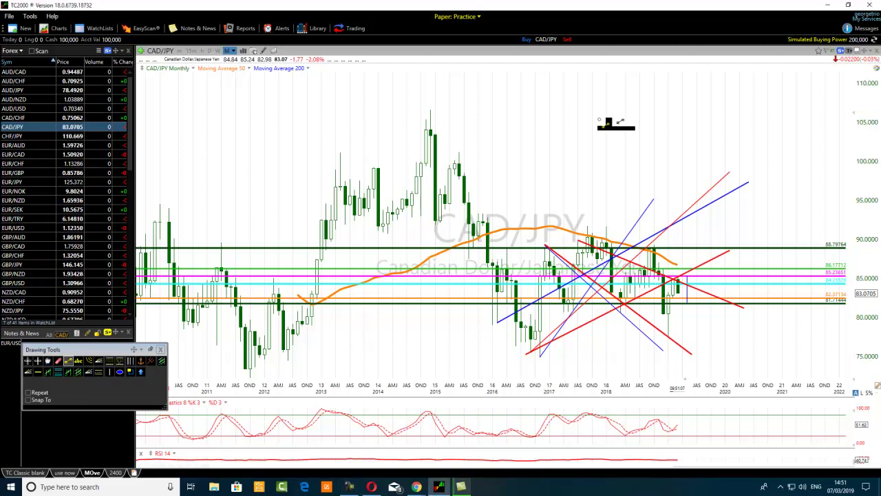
{"action": "left_click_drag", "start_coordinate": [516, 94], "coordinate": [720, 95]}
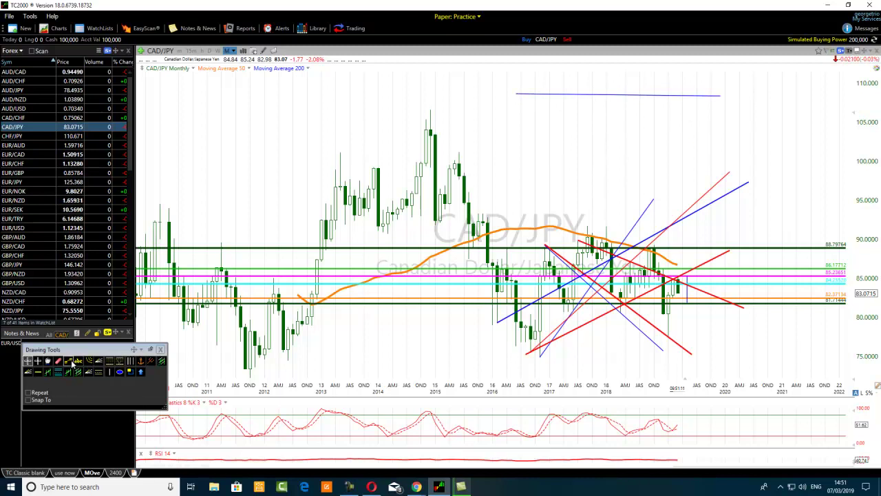
{"action": "left_click_drag", "start_coordinate": [564, 135], "coordinate": [715, 135]}
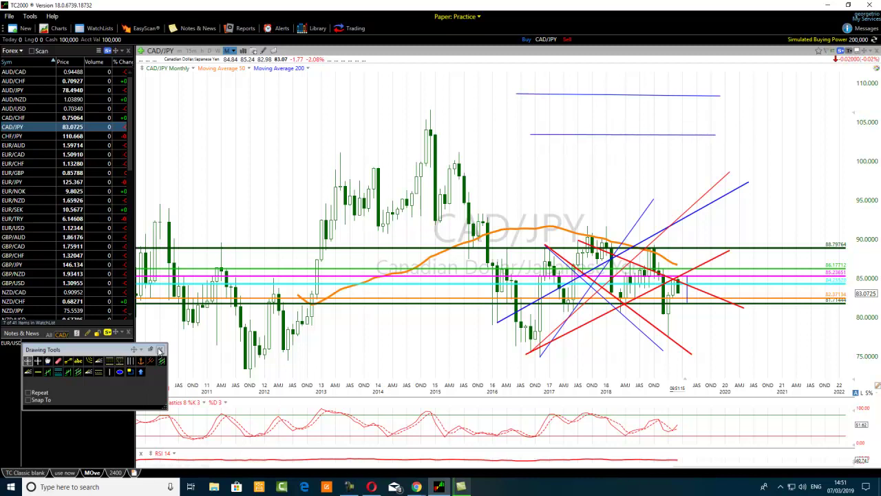
Draw two joined sloping blue lines forming an arrowhead at the upper left
{"action": "left_click", "coordinate": [68, 360]}
{"action": "left_click_drag", "start_coordinate": [255, 104], "coordinate": [364, 135]}
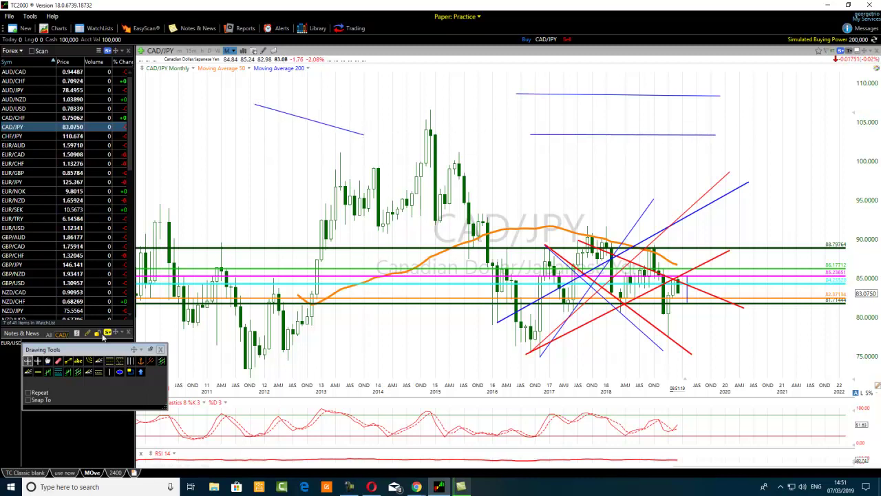
{"action": "left_click_drag", "start_coordinate": [363, 135], "coordinate": [254, 166]}
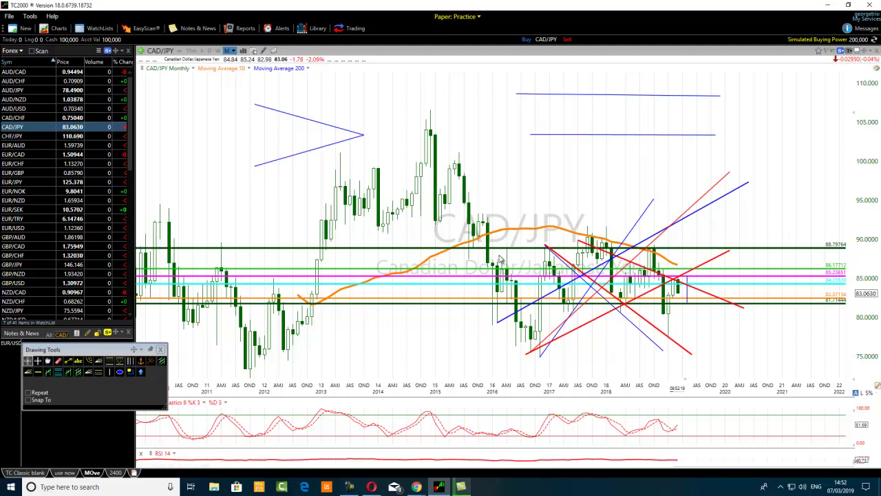
Zoom the chart in two more notches so the time axis starts at 2014
{"action": "scroll", "coordinate": [499, 258], "scroll_direction": "up", "scroll_amount": 2}
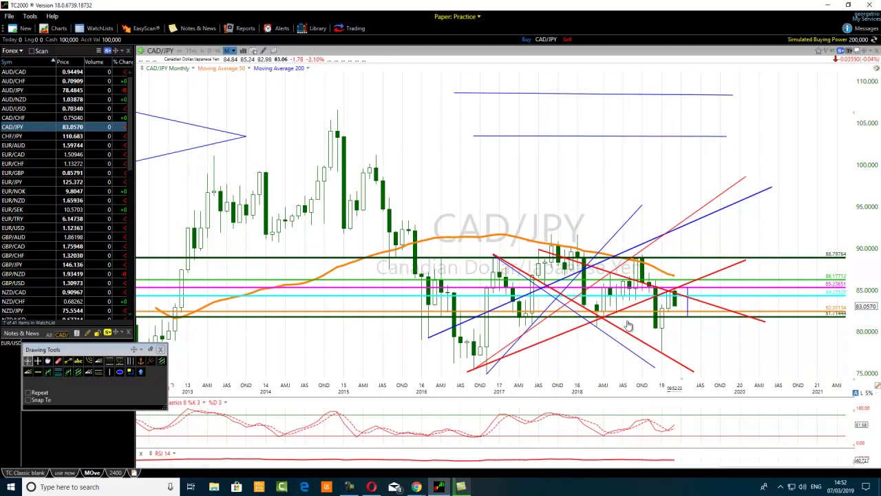
{"action": "scroll", "coordinate": [500, 327], "scroll_direction": "up", "scroll_amount": 1}
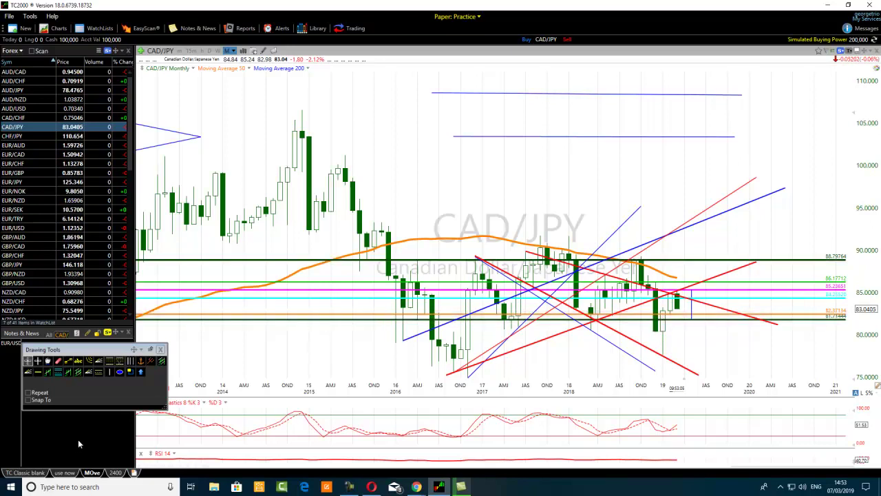
Draw a vertical line in mid-2018 and a horizontal support level at 74.72778
{"action": "left_click", "coordinate": [68, 361]}
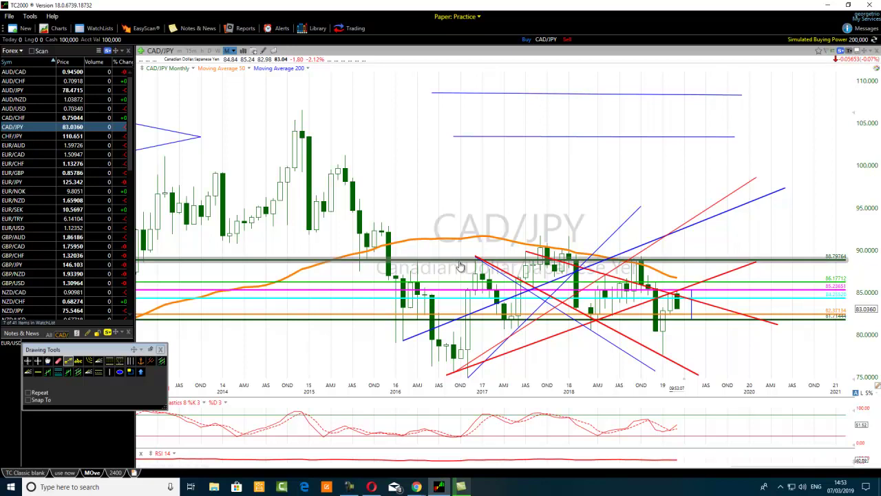
{"action": "left_click_drag", "start_coordinate": [454, 260], "coordinate": [453, 322]}
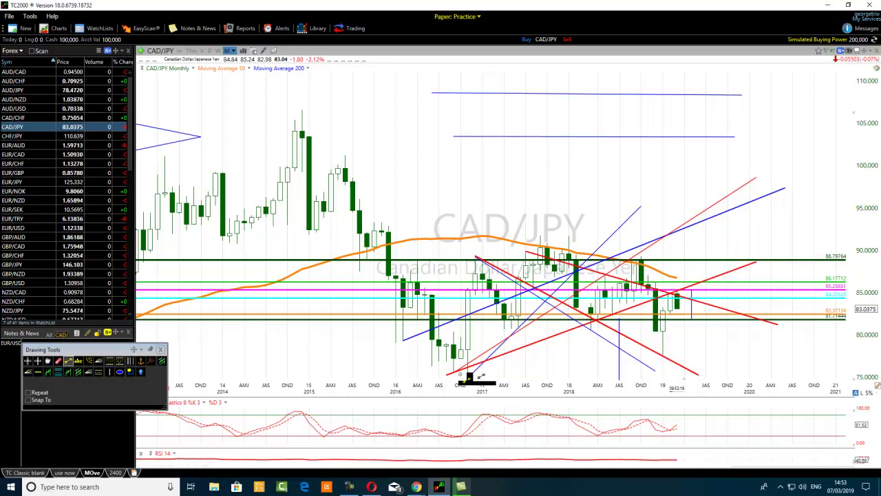
{"action": "left_click", "coordinate": [39, 371]}
{"action": "left_click", "coordinate": [435, 376]}
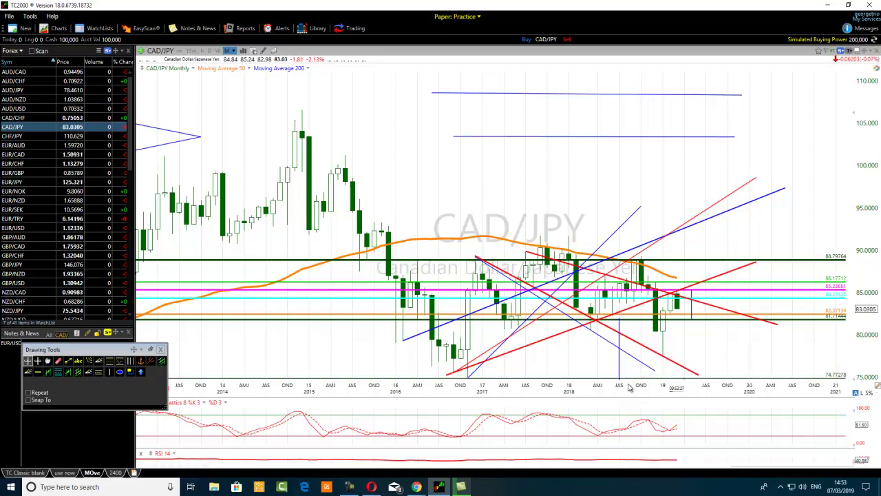
{"action": "left_click_drag", "start_coordinate": [625, 376], "coordinate": [622, 381]}
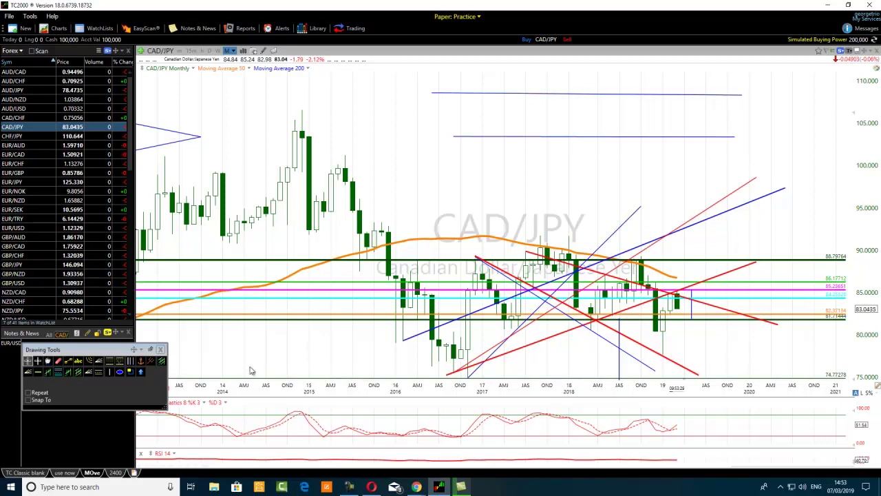
{"action": "left_click_drag", "start_coordinate": [676, 354], "coordinate": [666, 353]}
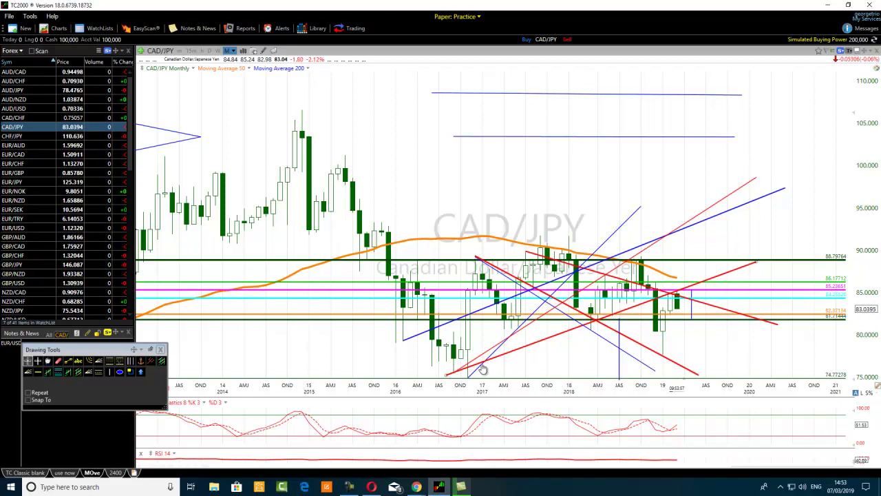
Restyle the thin red rising trend line as a thick green line
{"action": "left_click", "coordinate": [607, 282]}
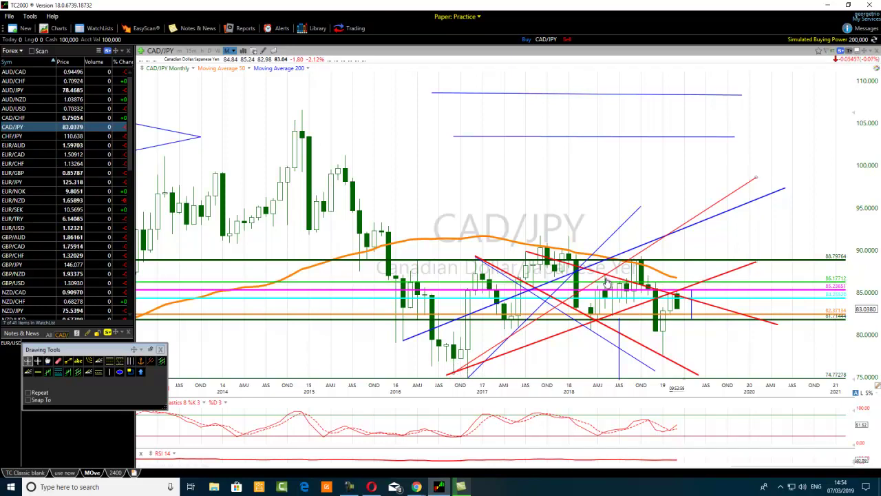
{"action": "mouse_move", "coordinate": [607, 282]}
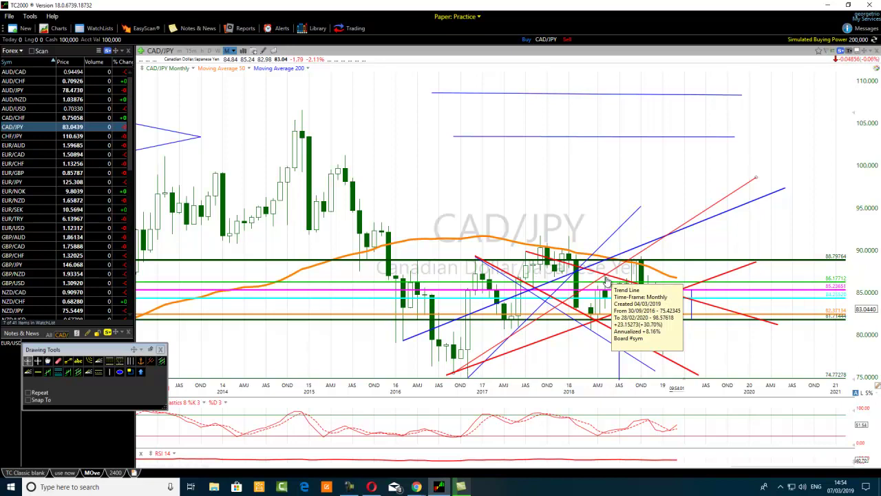
{"action": "right_click", "coordinate": [646, 252]}
{"action": "left_click", "coordinate": [672, 257]}
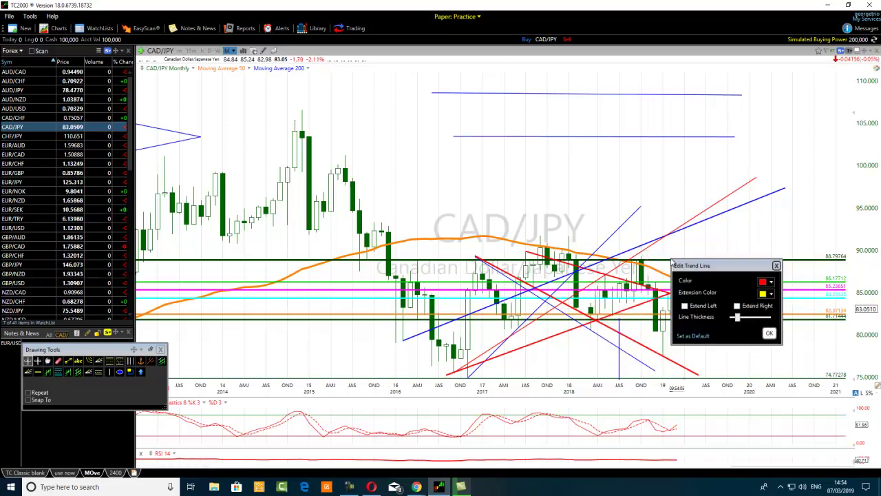
{"action": "left_click", "coordinate": [763, 282]}
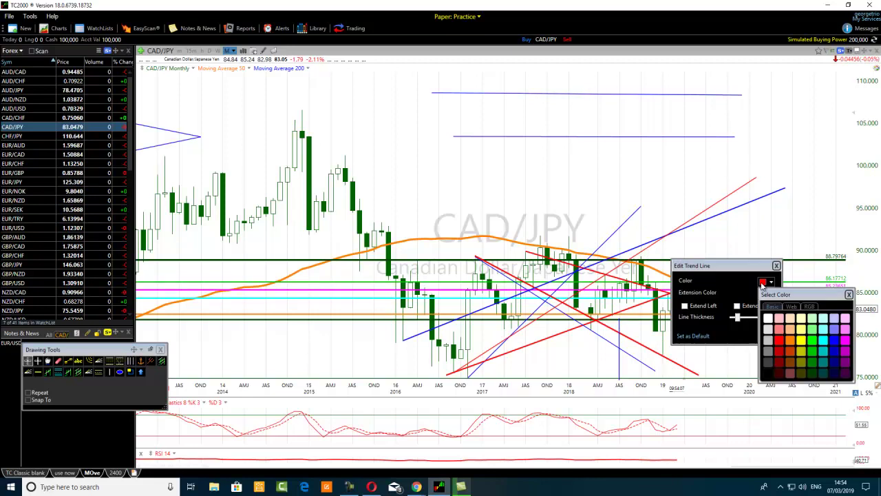
{"action": "left_click", "coordinate": [812, 350]}
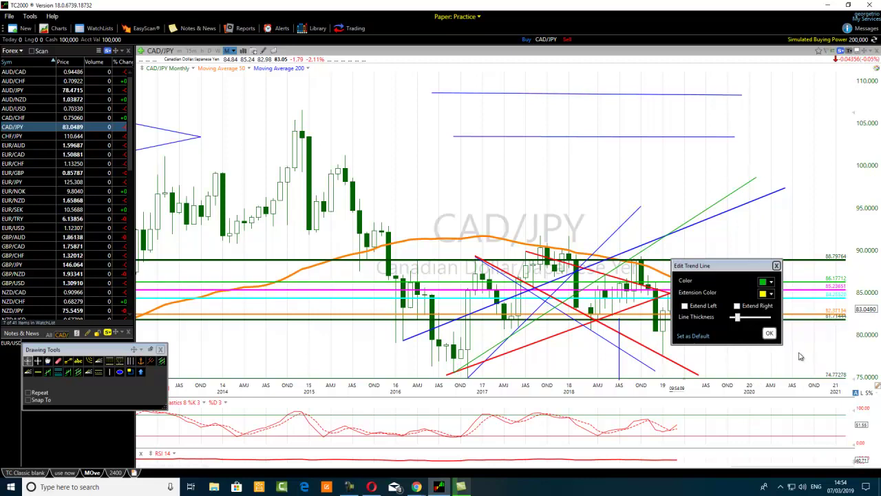
{"action": "left_click_drag", "start_coordinate": [740, 317], "coordinate": [754, 318]}
{"action": "left_click", "coordinate": [765, 334]}
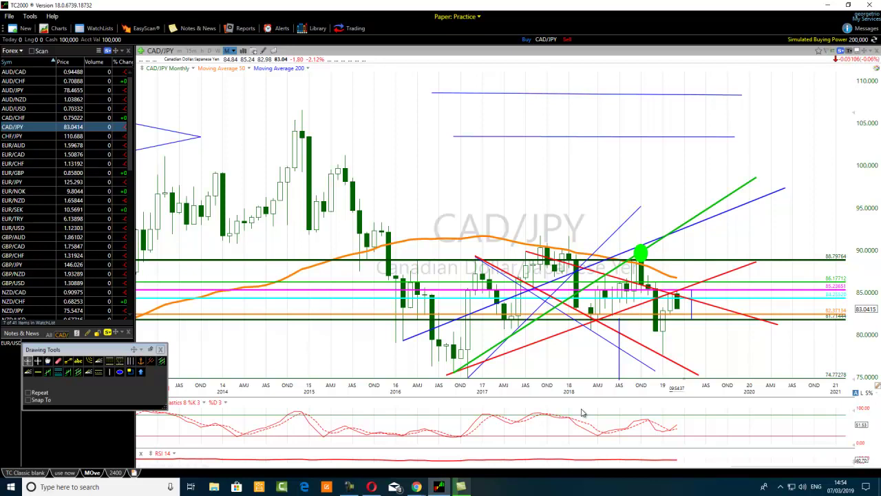
{"action": "left_click", "coordinate": [641, 261]}
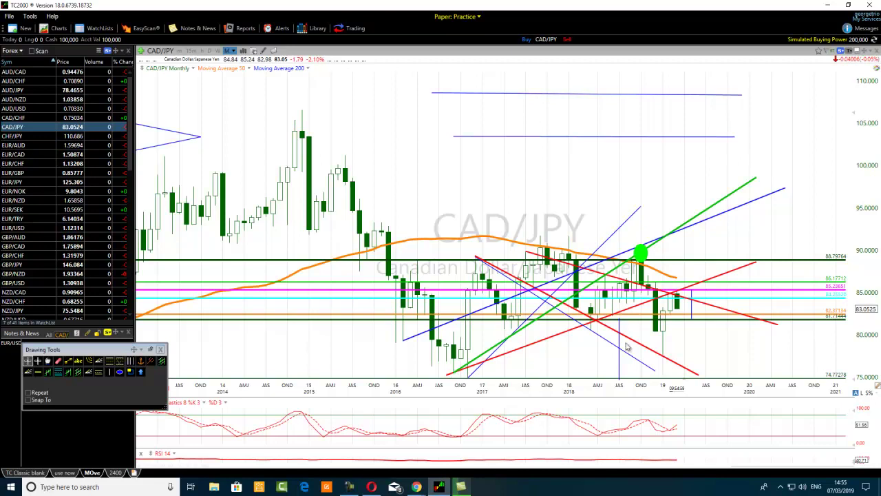
{"action": "mouse_move", "coordinate": [615, 321]}
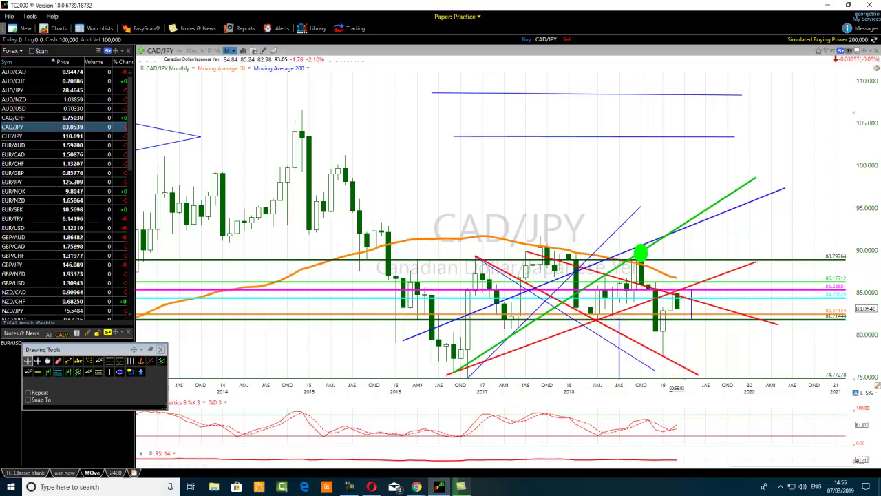
Recolour the rising trend line from the 2016 low orange and increase its thickness
{"action": "right_click", "coordinate": [637, 311]}
{"action": "left_click", "coordinate": [655, 315]}
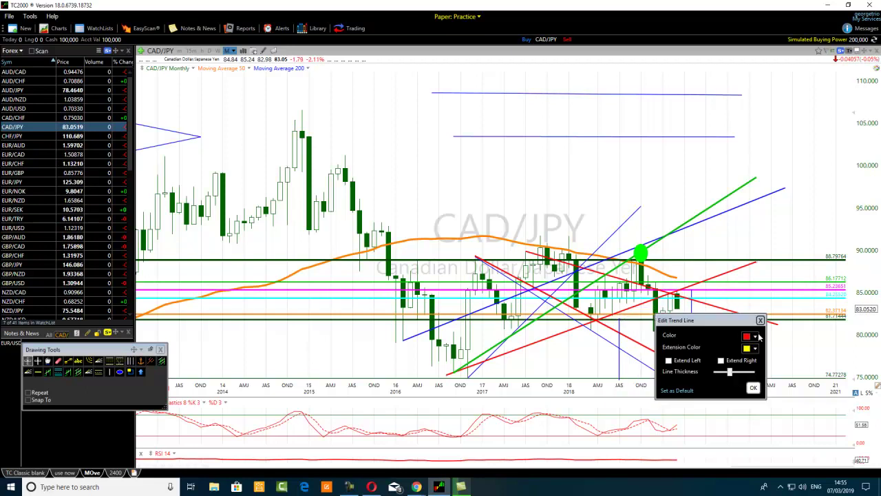
{"action": "left_click", "coordinate": [745, 337]}
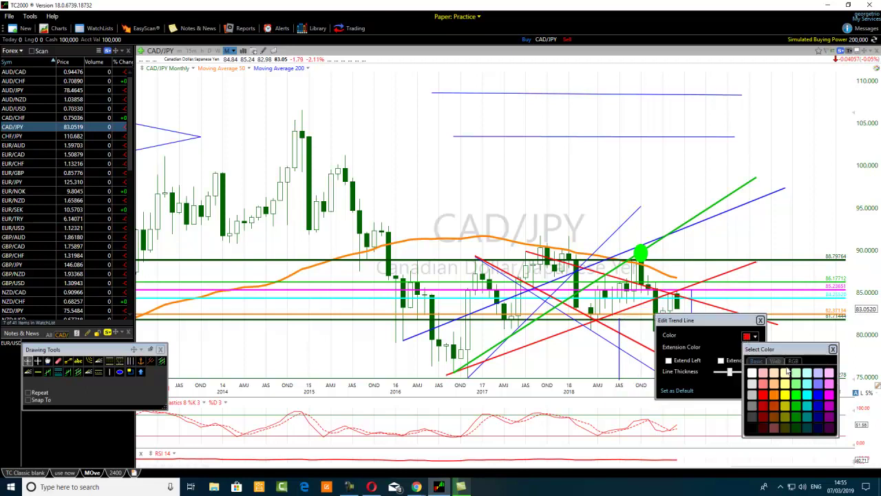
{"action": "left_click", "coordinate": [774, 396]}
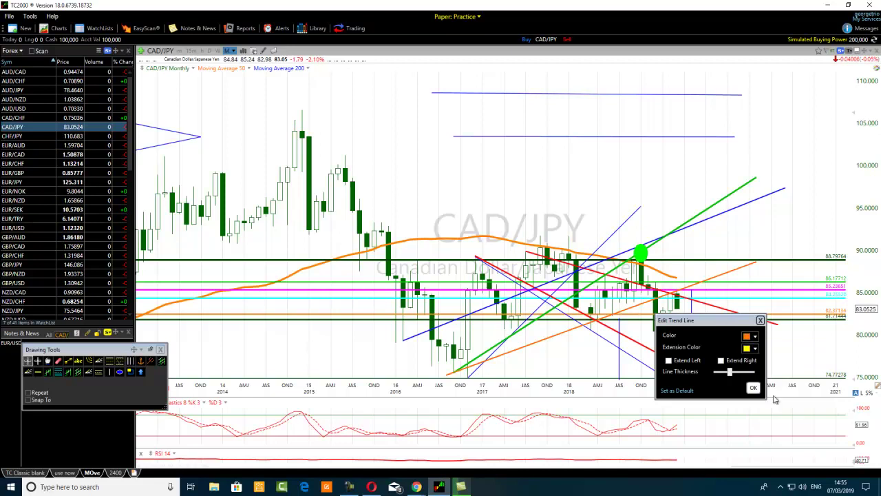
{"action": "left_click_drag", "start_coordinate": [729, 372], "coordinate": [741, 372]}
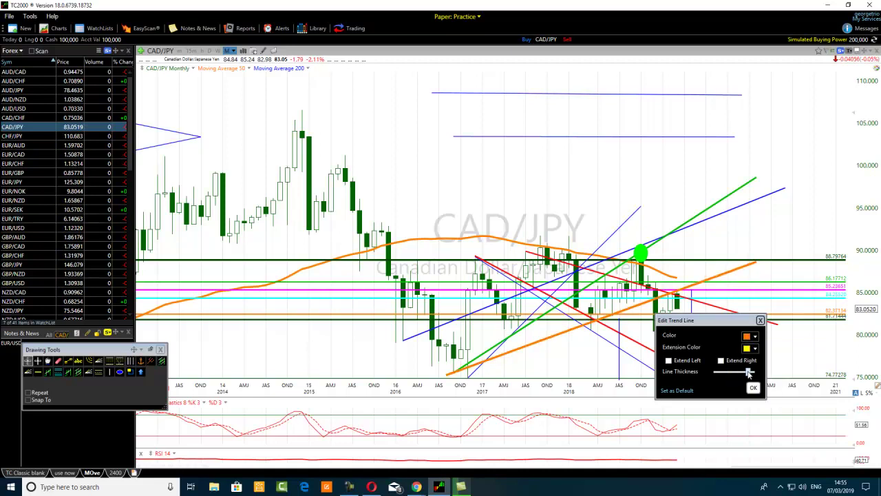
{"action": "left_click", "coordinate": [753, 387]}
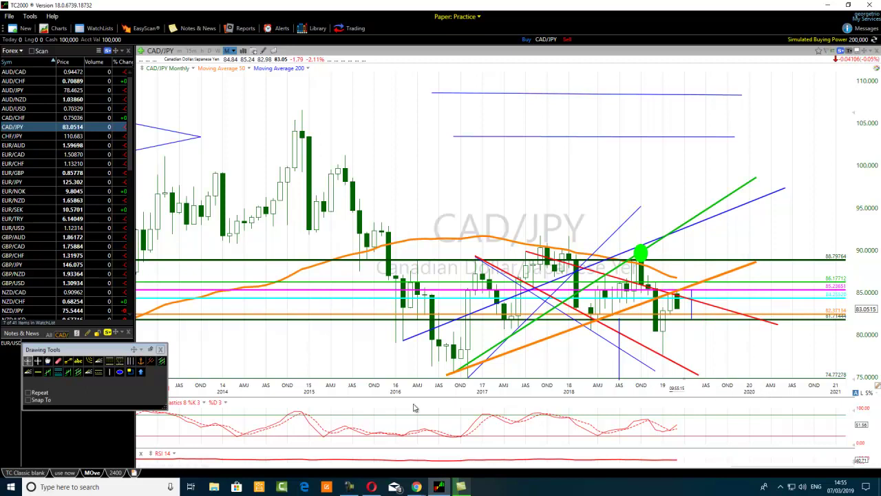
{"action": "mouse_move", "coordinate": [456, 378]}
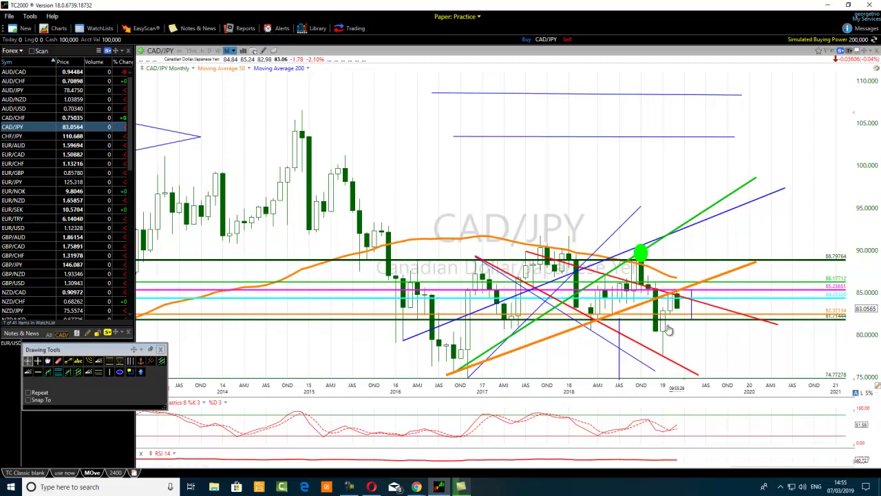
{"action": "mouse_move", "coordinate": [677, 296]}
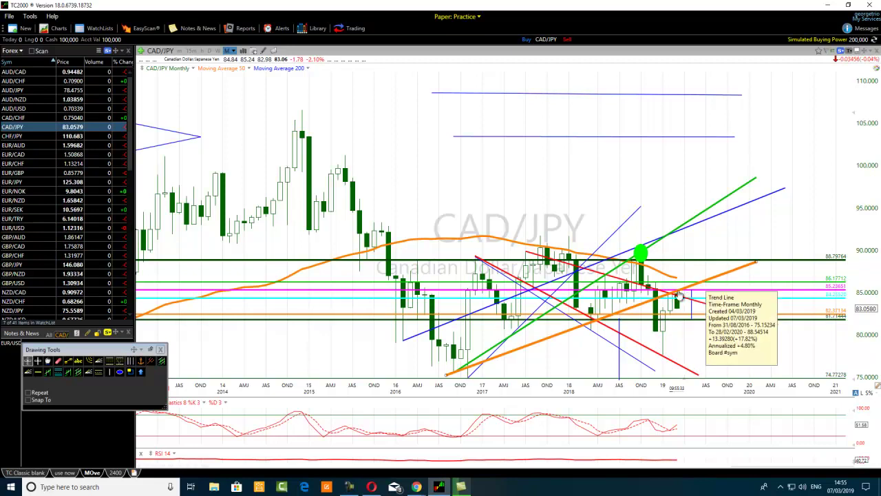
{"action": "scroll", "coordinate": [676, 296], "scroll_direction": "up", "scroll_amount": 3}
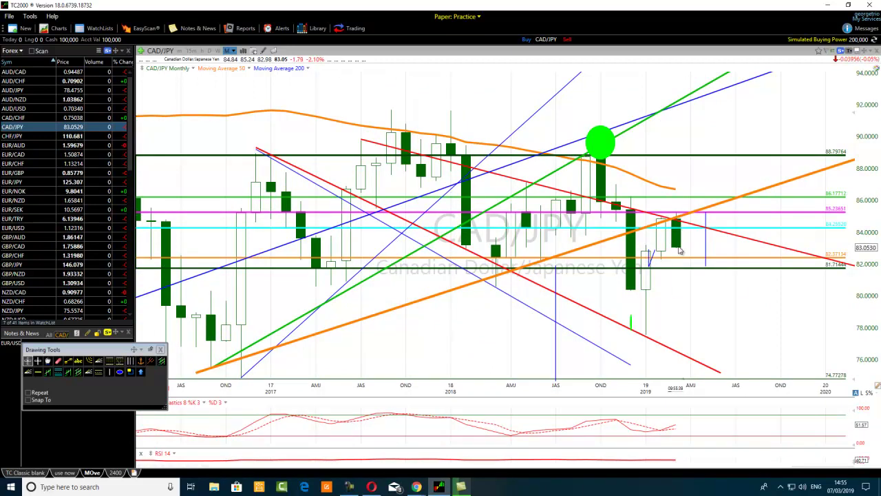
{"action": "left_click", "coordinate": [839, 485]}
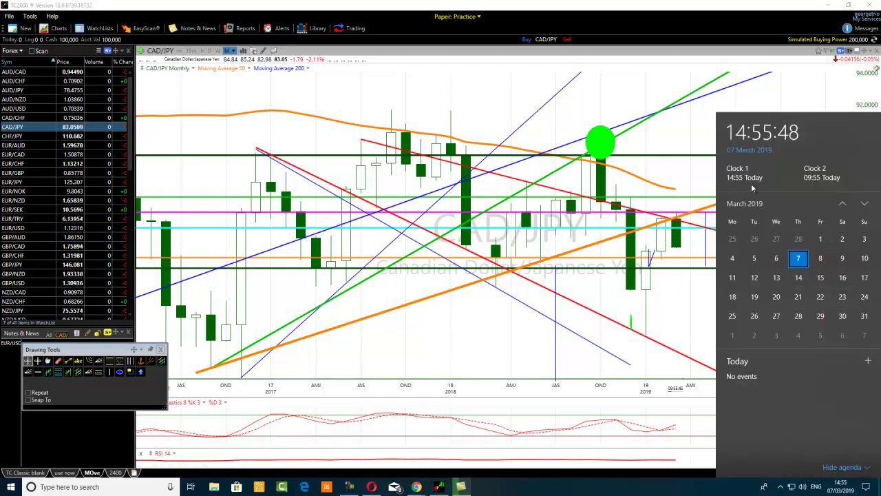
{"action": "left_click", "coordinate": [715, 148]}
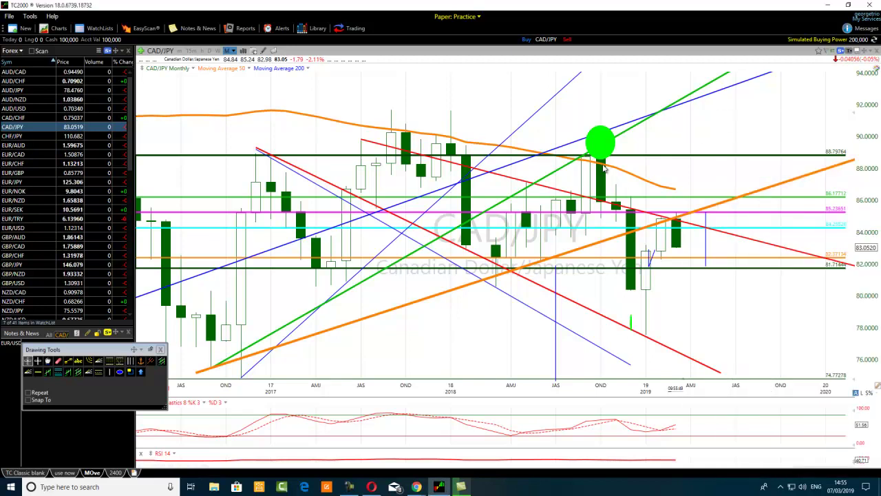
{"action": "mouse_move", "coordinate": [677, 222]}
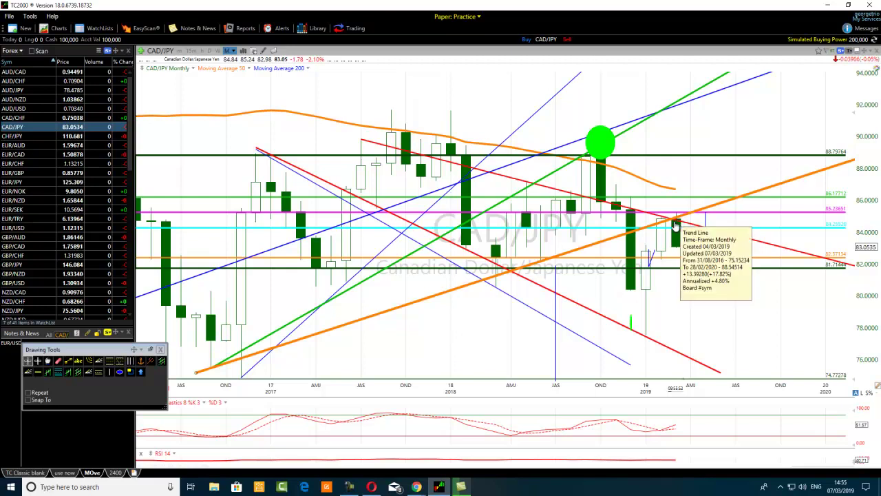
{"action": "scroll", "coordinate": [677, 222], "scroll_direction": "down", "scroll_amount": 5}
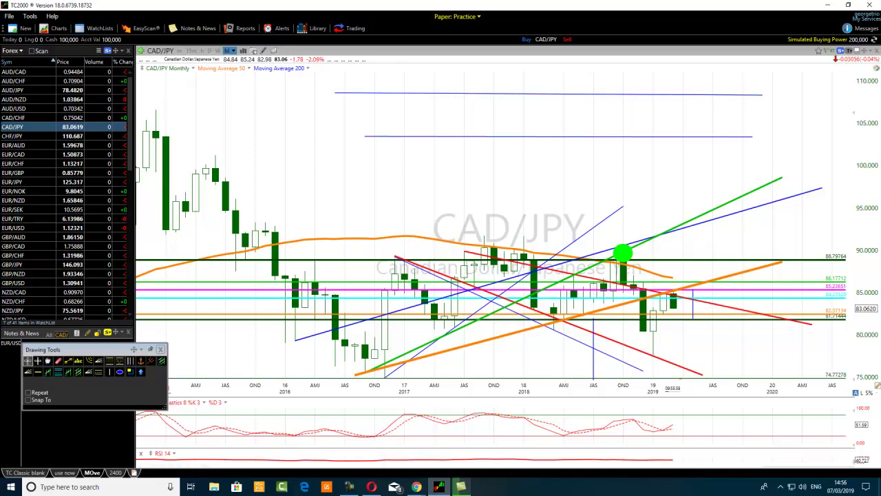
Restyle the red downtrend line from the mid-2017 high as a thick black line
{"action": "left_click", "coordinate": [543, 268]}
{"action": "left_click", "coordinate": [537, 274]}
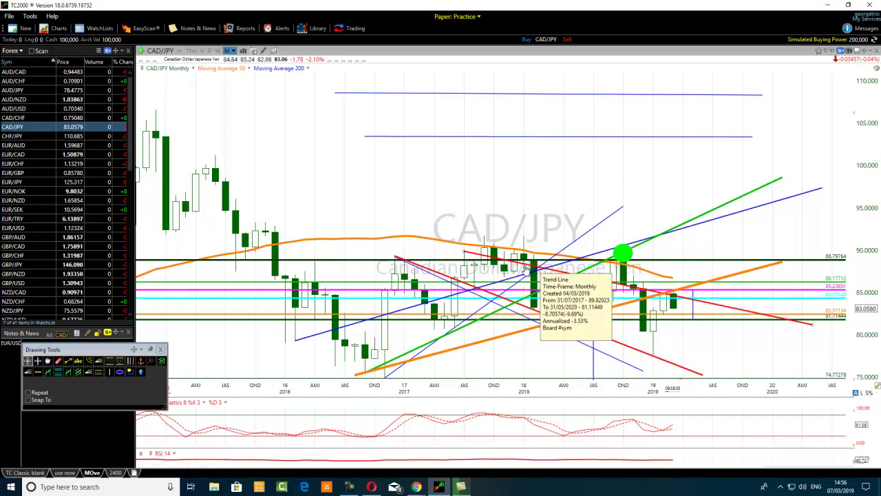
{"action": "right_click", "coordinate": [527, 271]}
{"action": "left_click", "coordinate": [547, 274]}
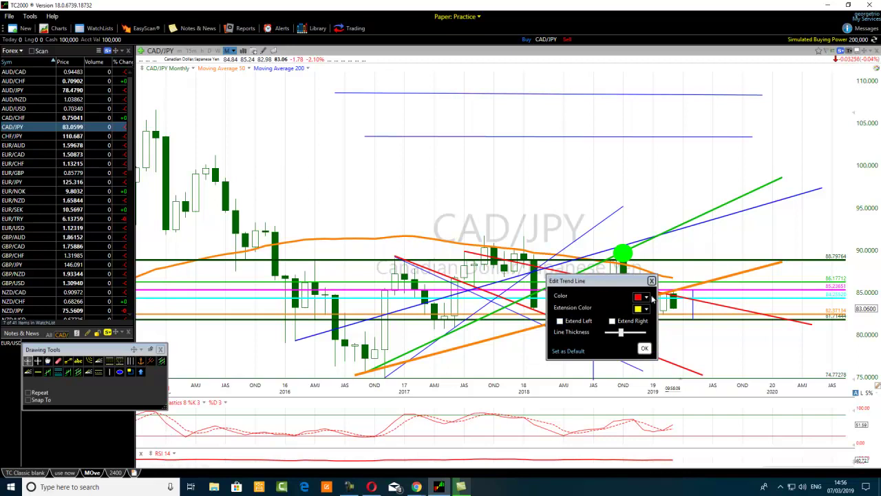
{"action": "left_click", "coordinate": [647, 296]}
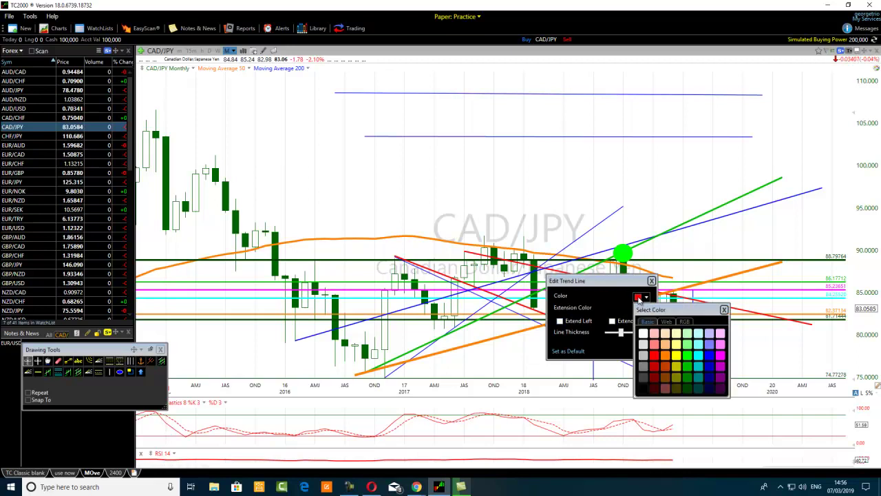
{"action": "left_click", "coordinate": [644, 390]}
{"action": "left_click_drag", "start_coordinate": [620, 334], "coordinate": [635, 336]}
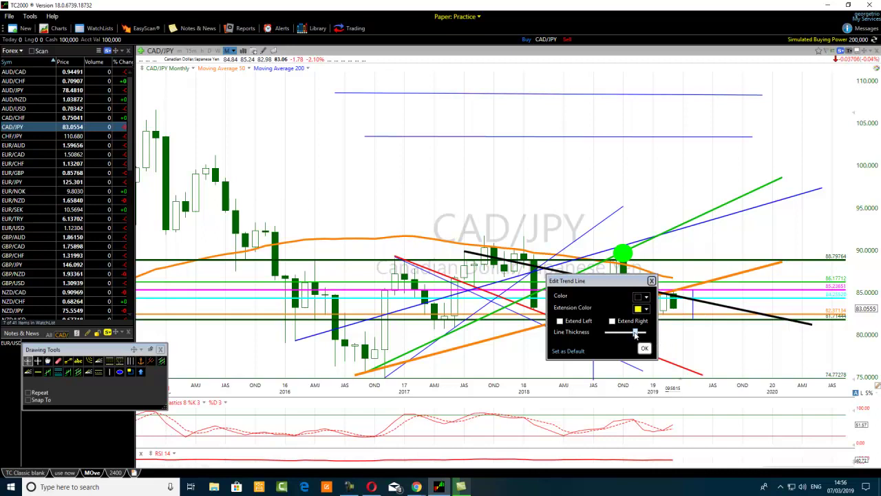
{"action": "left_click", "coordinate": [644, 347]}
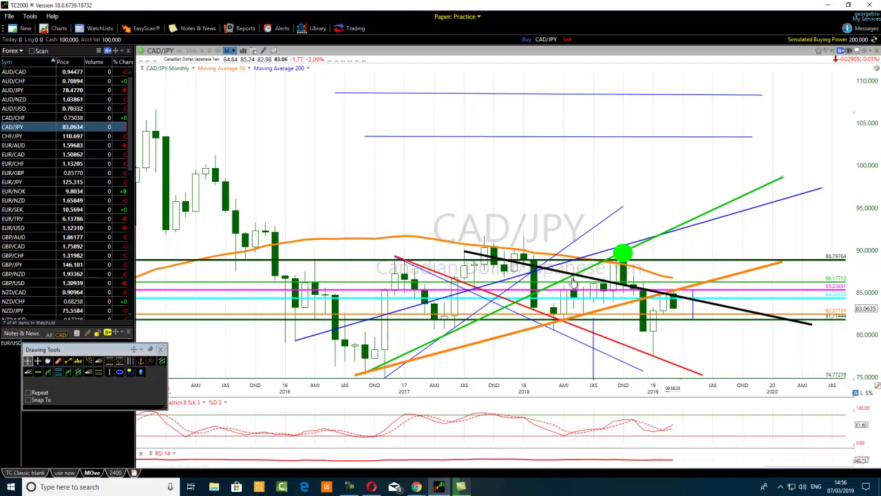
Draw a green ellipse over the early-2019 crossing of the black and orange lines near 85
{"action": "mouse_move", "coordinate": [574, 279]}
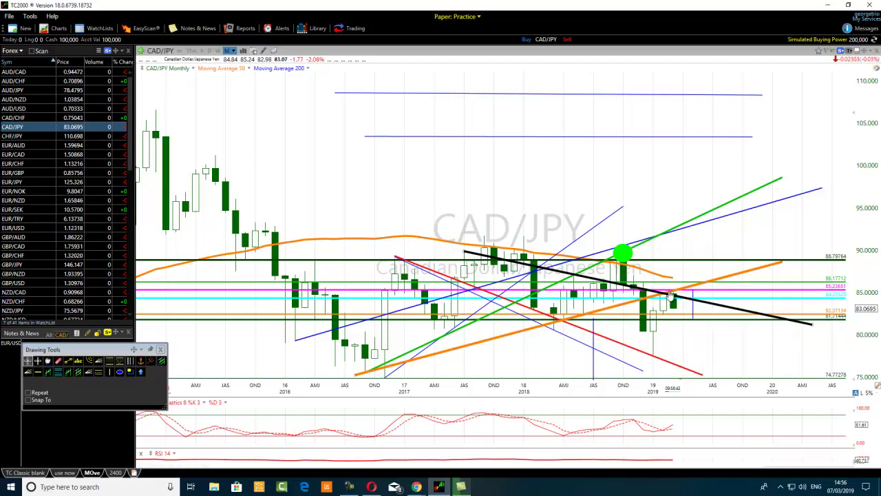
{"action": "left_click", "coordinate": [119, 372]}
{"action": "left_click_drag", "start_coordinate": [671, 289], "coordinate": [669, 296]}
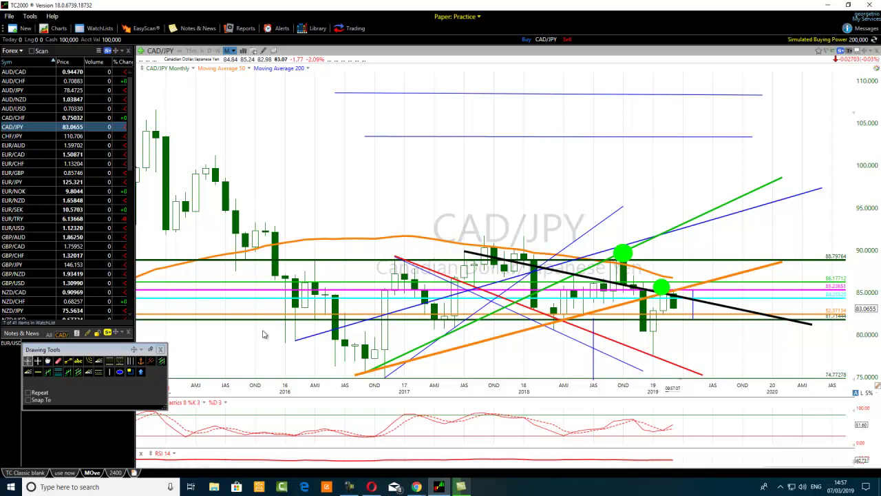
Recolour the red downtrend line from the 2017 high yellow, then switch it to magenta
{"action": "right_click", "coordinate": [526, 310]}
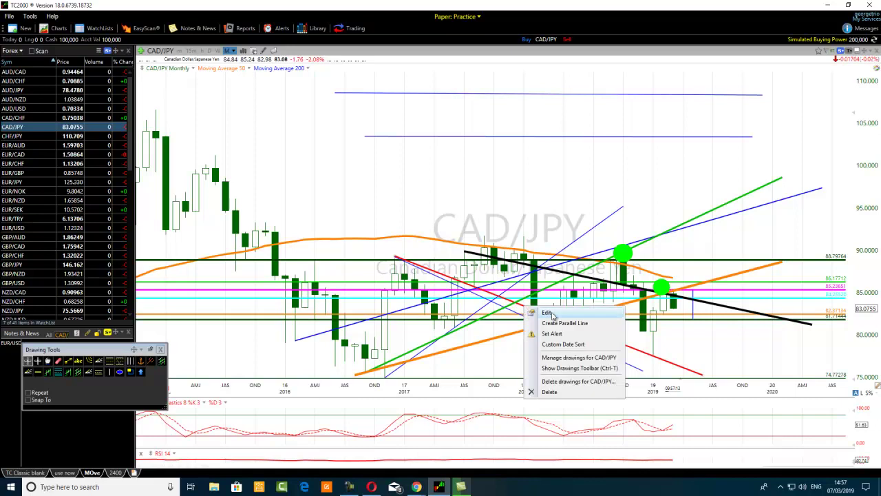
{"action": "left_click", "coordinate": [547, 313]}
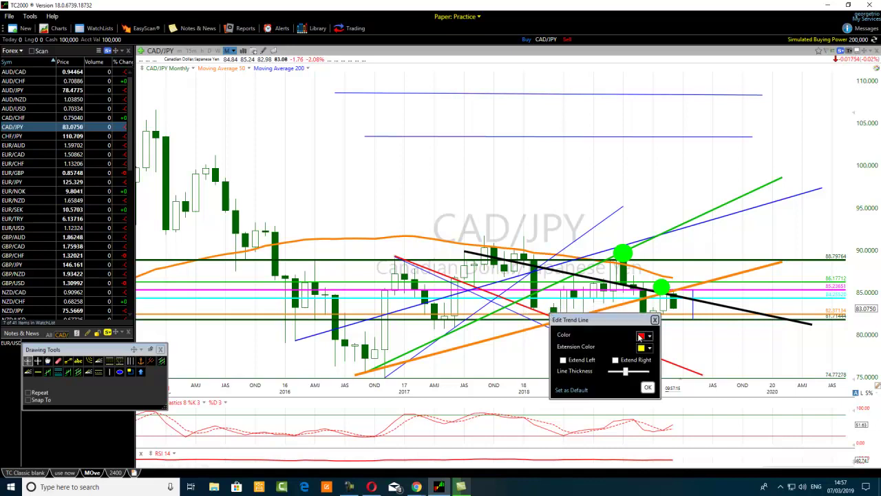
{"action": "left_click", "coordinate": [641, 336]}
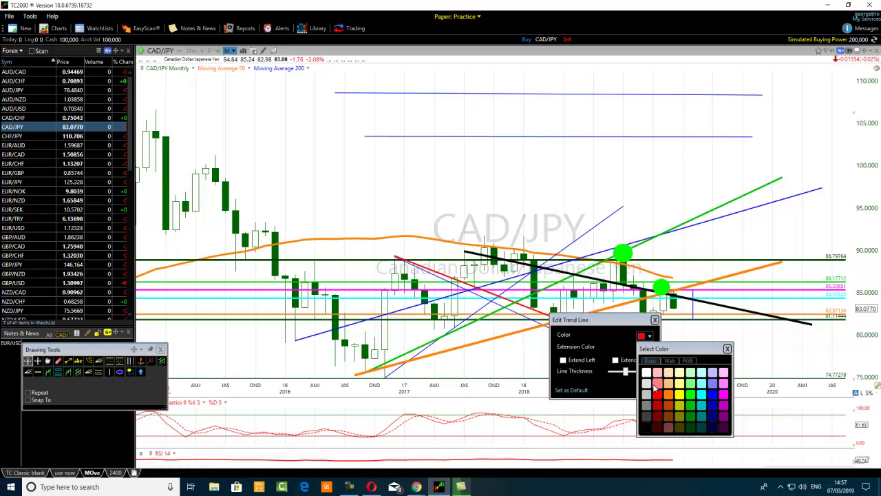
{"action": "left_click", "coordinate": [680, 404]}
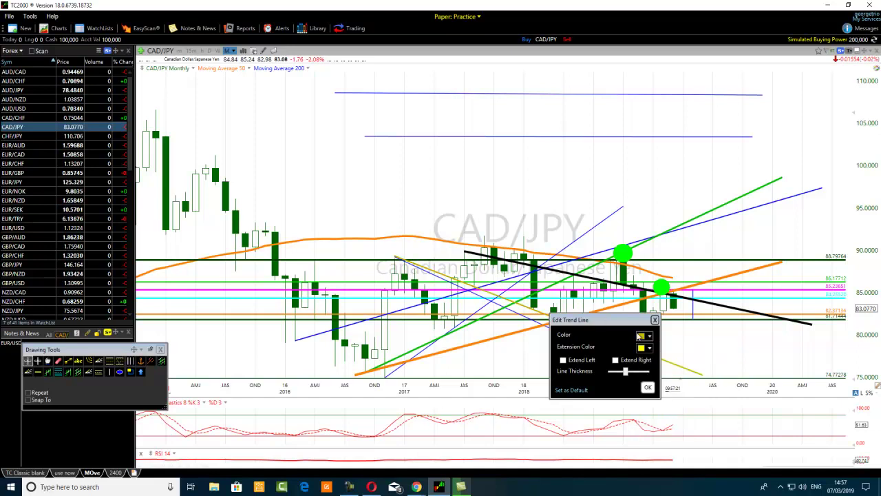
{"action": "left_click", "coordinate": [643, 338]}
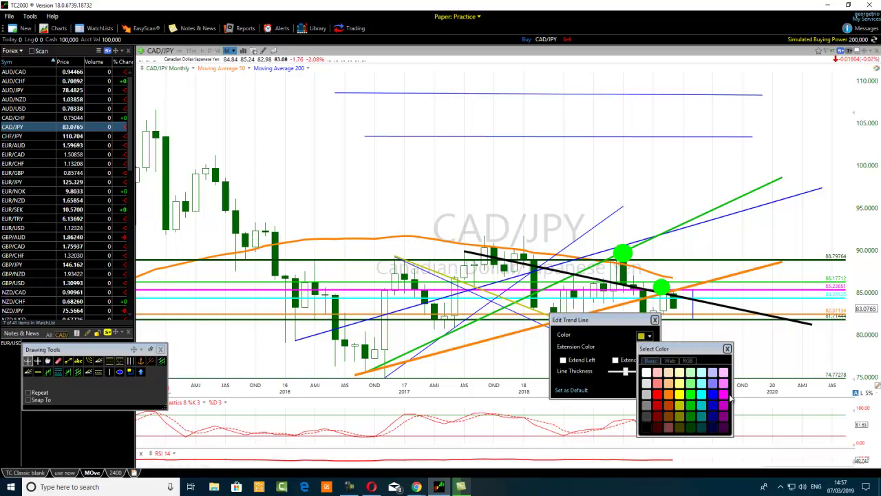
{"action": "left_click", "coordinate": [728, 397]}
Increase the magenta downtrend line's thickness and apply the change
{"action": "left_click", "coordinate": [649, 390]}
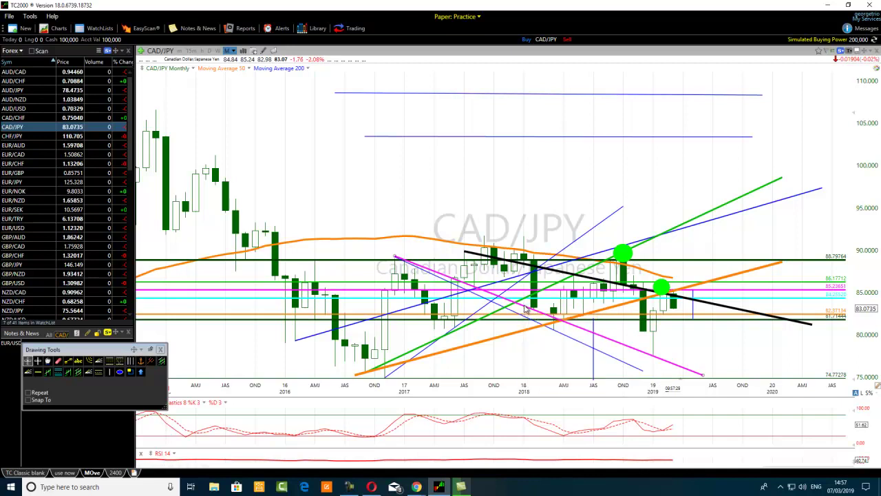
{"action": "right_click", "coordinate": [523, 310]}
{"action": "left_click", "coordinate": [547, 314]}
{"action": "left_click_drag", "start_coordinate": [624, 370], "coordinate": [643, 372]}
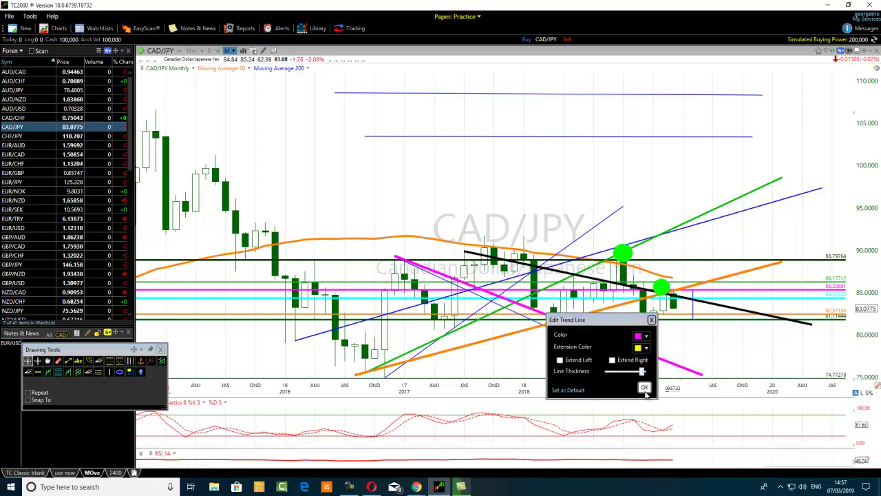
{"action": "left_click", "coordinate": [645, 388]}
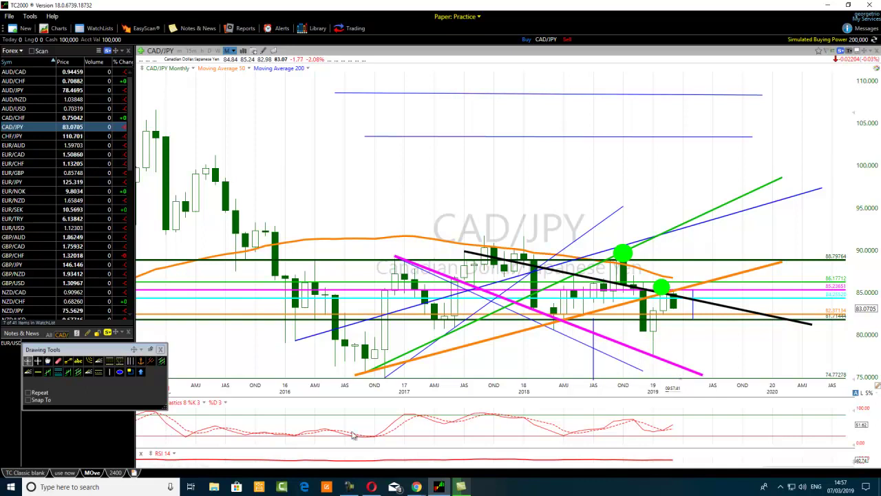
{"action": "scroll", "coordinate": [374, 411], "scroll_direction": "up", "scroll_amount": 2}
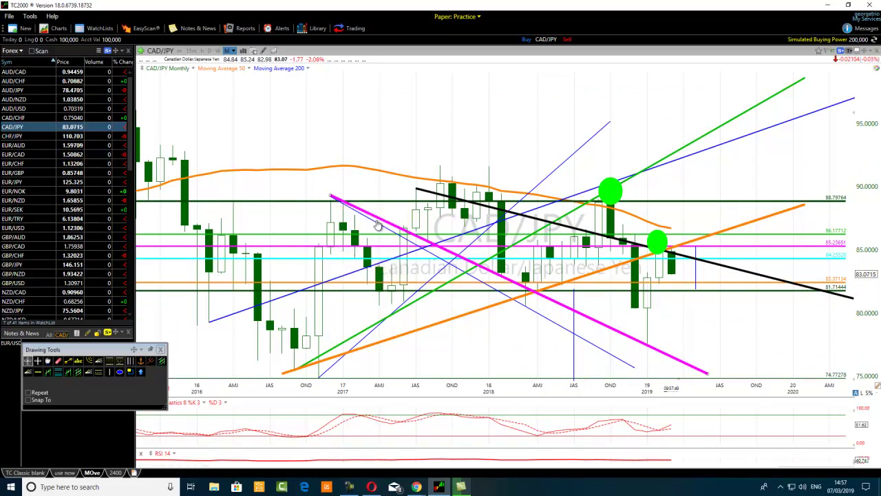
{"action": "mouse_move", "coordinate": [429, 245]}
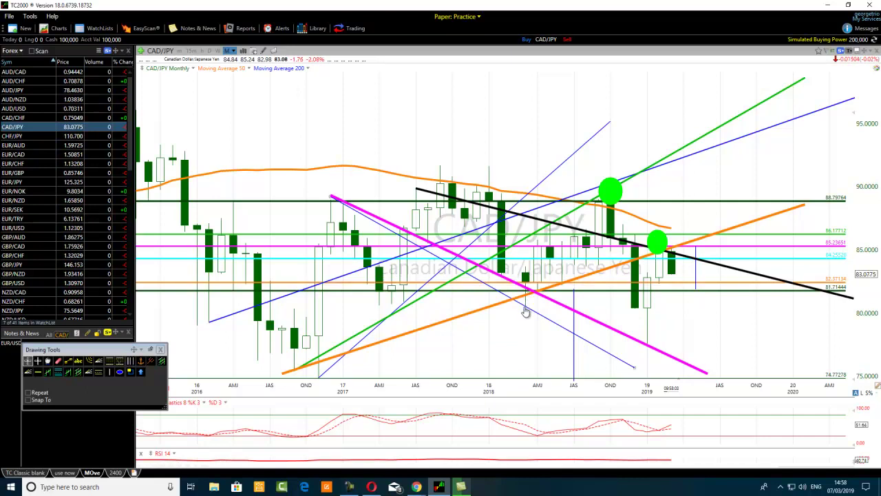
{"action": "mouse_move", "coordinate": [525, 311]}
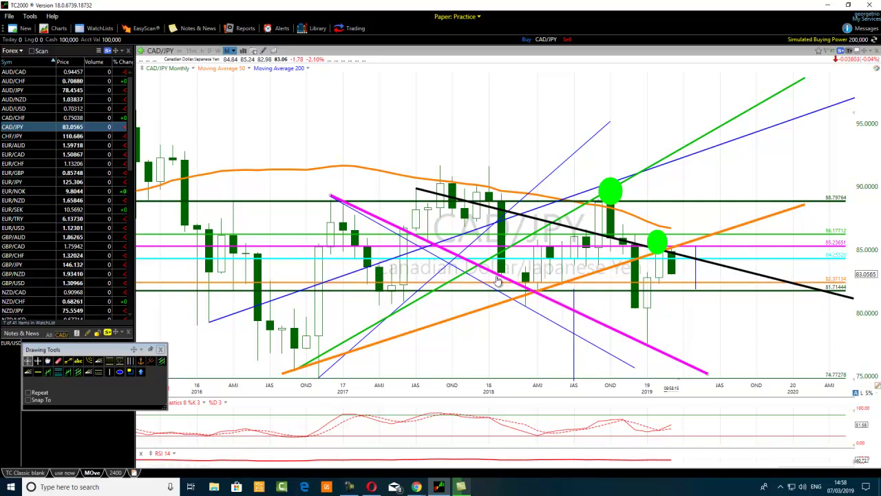
{"action": "scroll", "coordinate": [499, 283], "scroll_direction": "up", "scroll_amount": 2}
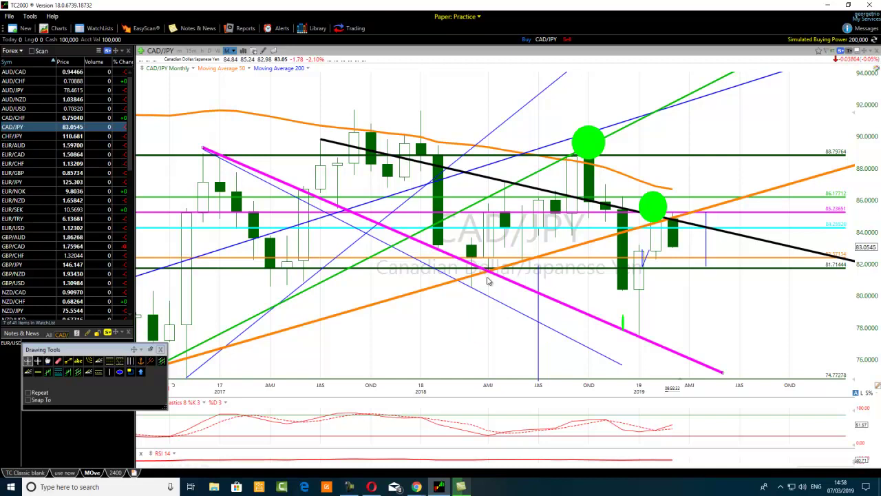
Nudge the green ellipse onto the early-2018 point where price touches the orange uptrend line
{"action": "scroll", "coordinate": [709, 230], "scroll_direction": "down", "scroll_amount": 3}
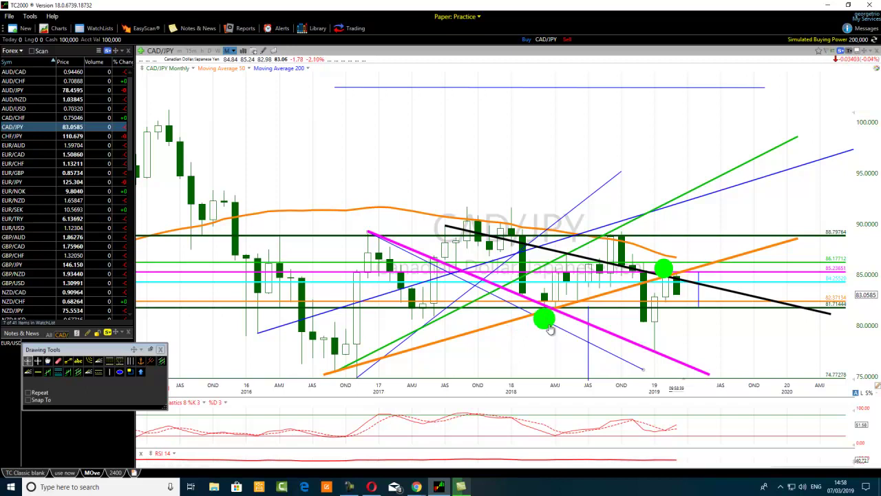
{"action": "mouse_move", "coordinate": [614, 296]}
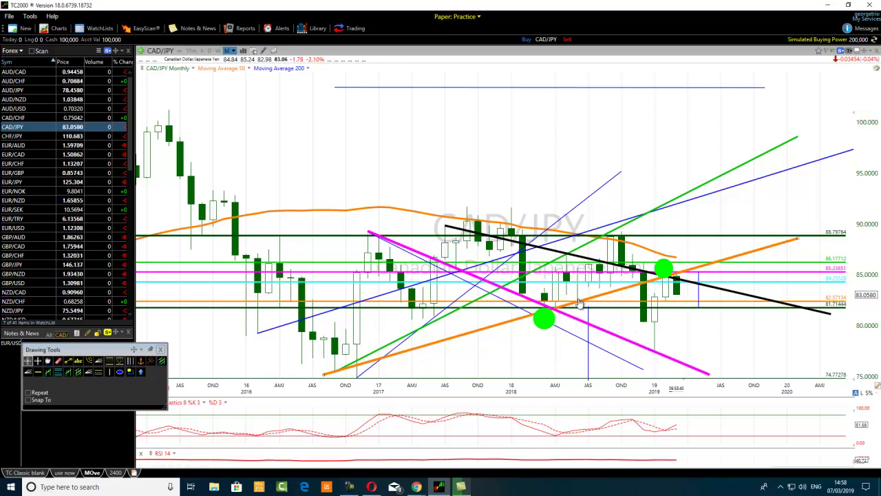
{"action": "scroll", "coordinate": [569, 305], "scroll_direction": "up", "scroll_amount": 2}
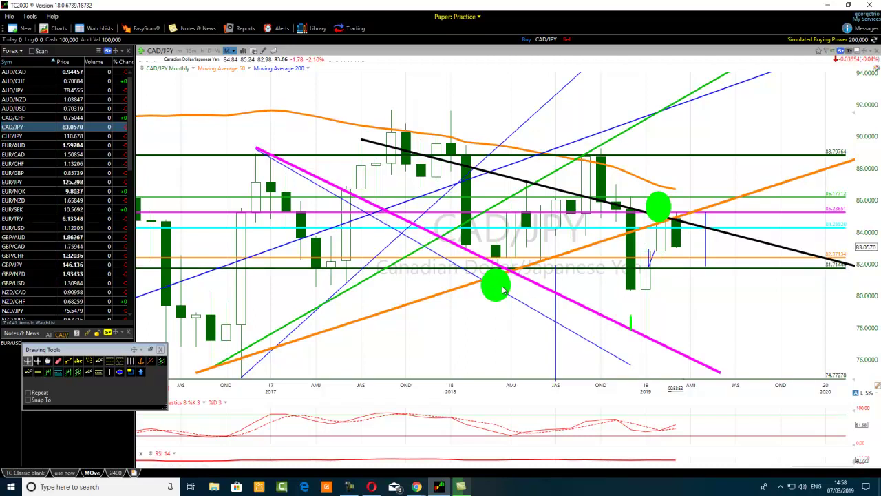
{"action": "left_click_drag", "start_coordinate": [516, 282], "coordinate": [511, 281]}
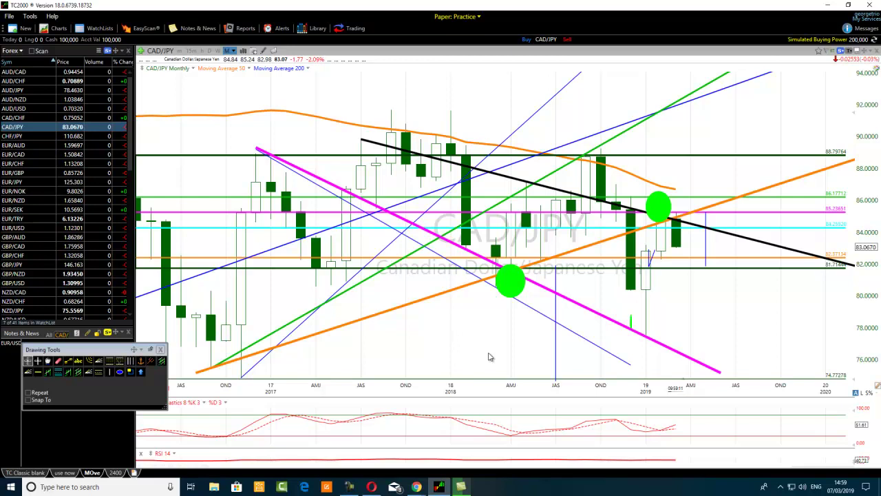
{"action": "mouse_move", "coordinate": [513, 276]}
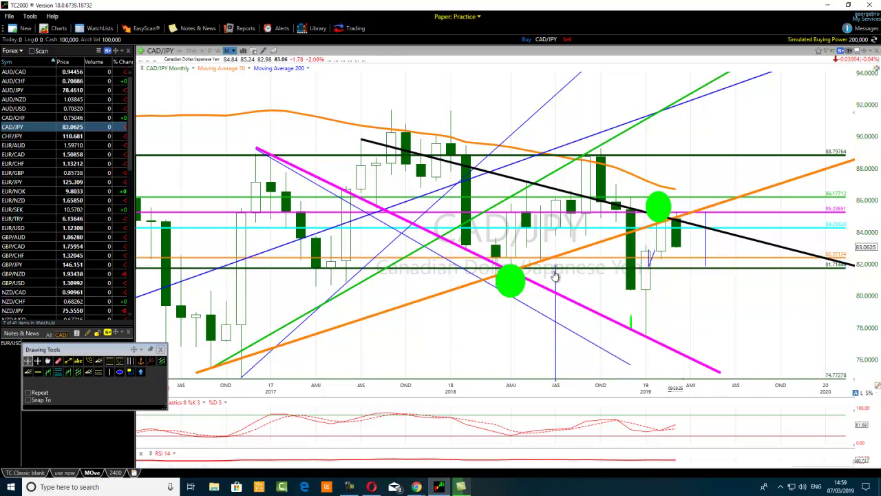
Add a horizontal support line near 77.96 and increase its line thickness
{"action": "left_click", "coordinate": [38, 372]}
{"action": "left_click", "coordinate": [545, 324]}
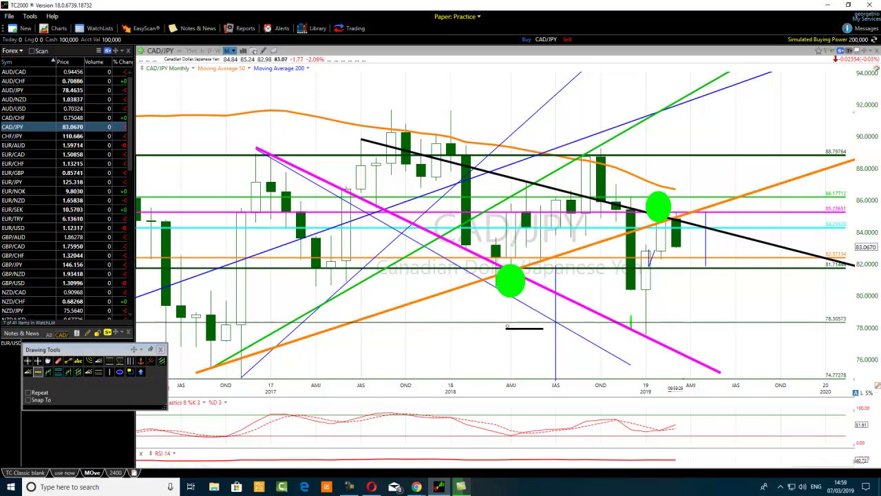
{"action": "left_click", "coordinate": [39, 372]}
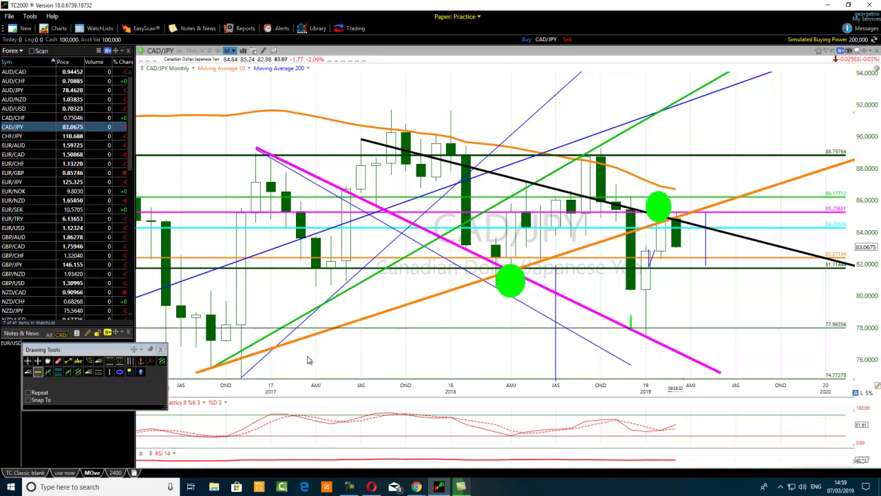
{"action": "left_click", "coordinate": [27, 359]}
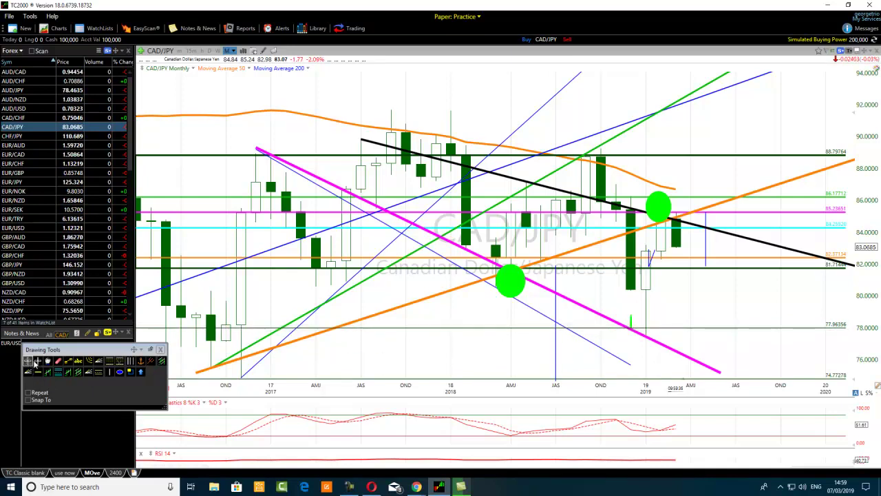
{"action": "right_click", "coordinate": [592, 333]}
{"action": "left_click", "coordinate": [613, 336]}
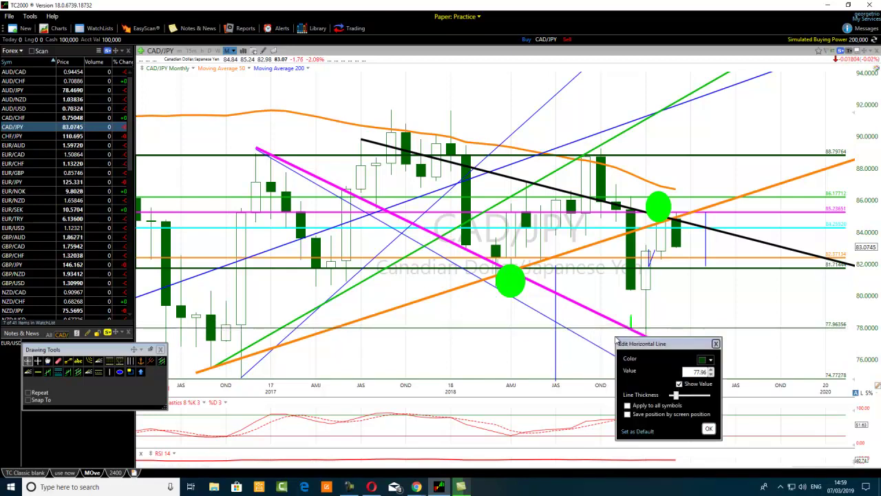
{"action": "left_click_drag", "start_coordinate": [675, 396], "coordinate": [692, 398]}
{"action": "left_click", "coordinate": [709, 428]}
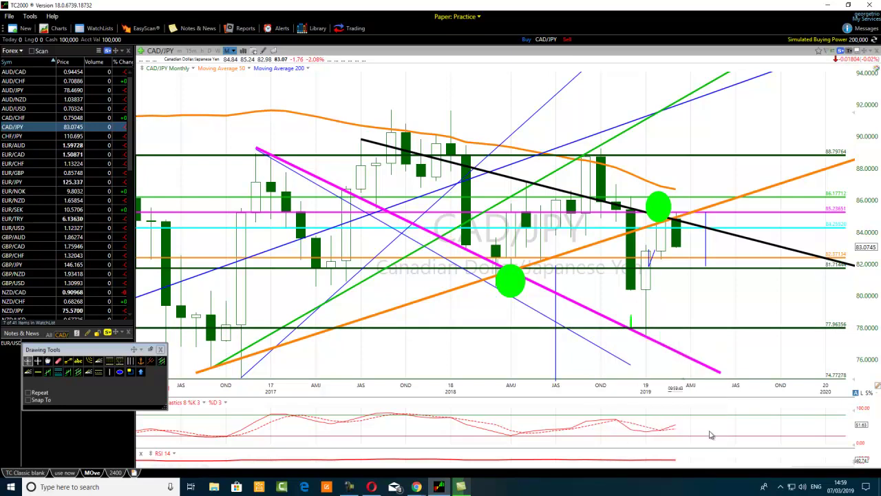
Reposition the thin vertical blue line and lower the support line to 77.73
{"action": "left_click_drag", "start_coordinate": [557, 317], "coordinate": [567, 207]}
{"action": "left_click_drag", "start_coordinate": [572, 298], "coordinate": [574, 319]}
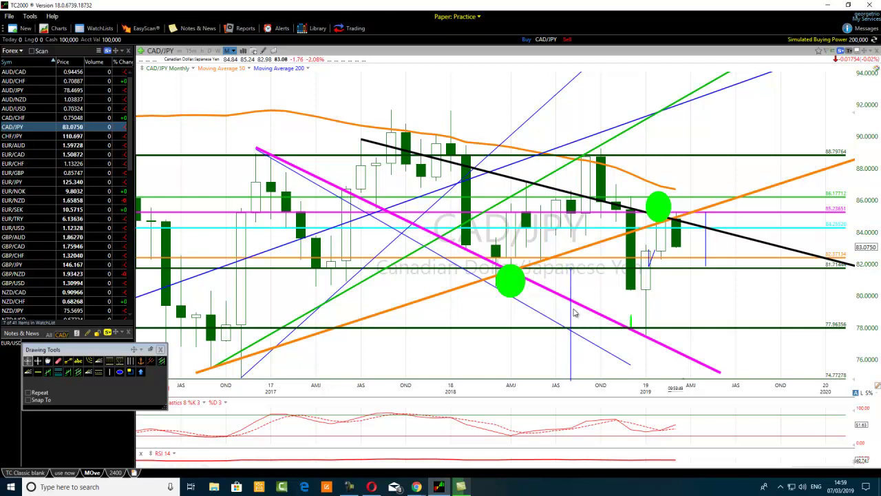
{"action": "left_click_drag", "start_coordinate": [659, 326], "coordinate": [657, 335]}
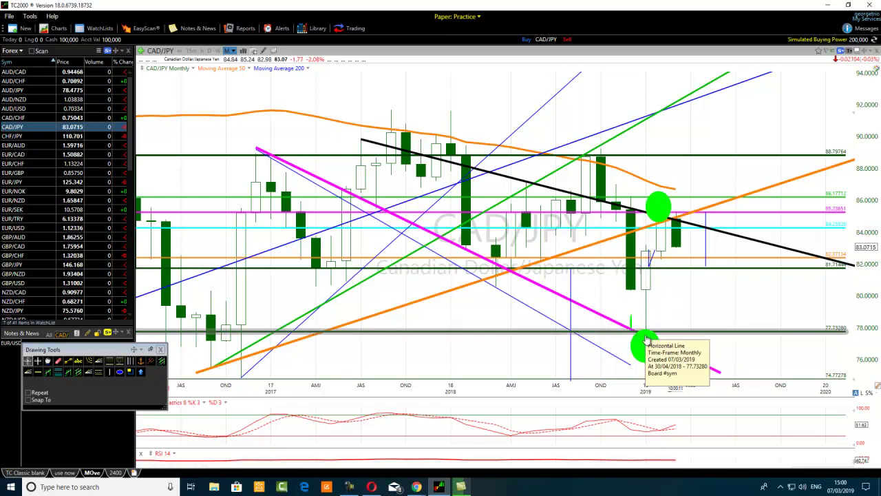
Zoom the CAD/JPY chart out around the early-2019 low at the 77.73 support
{"action": "scroll", "coordinate": [362, 249], "scroll_direction": "down", "scroll_amount": 3}
{"action": "scroll", "coordinate": [362, 249], "scroll_direction": "down", "scroll_amount": 1}
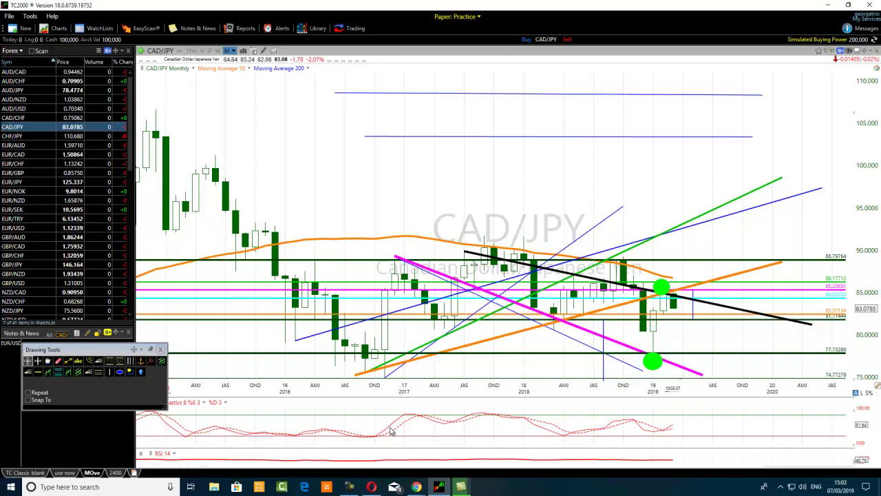
Bring the recording controls back into view below the chart
{"action": "left_click", "coordinate": [349, 486]}
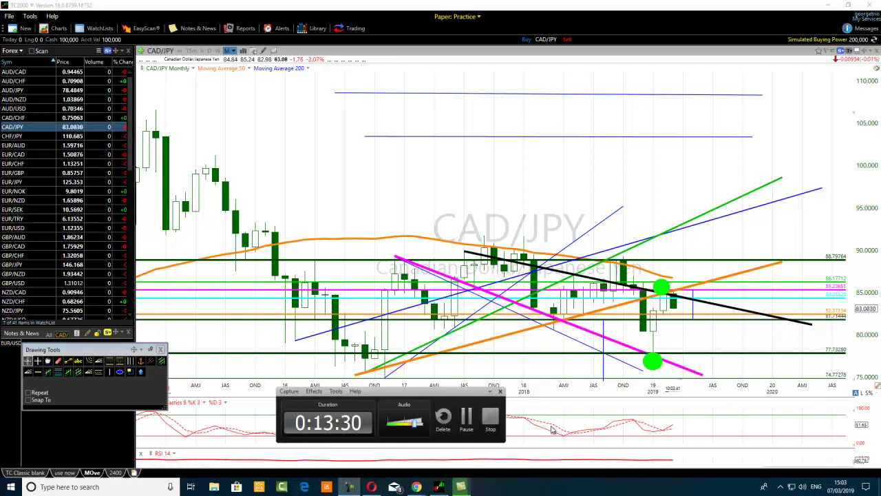